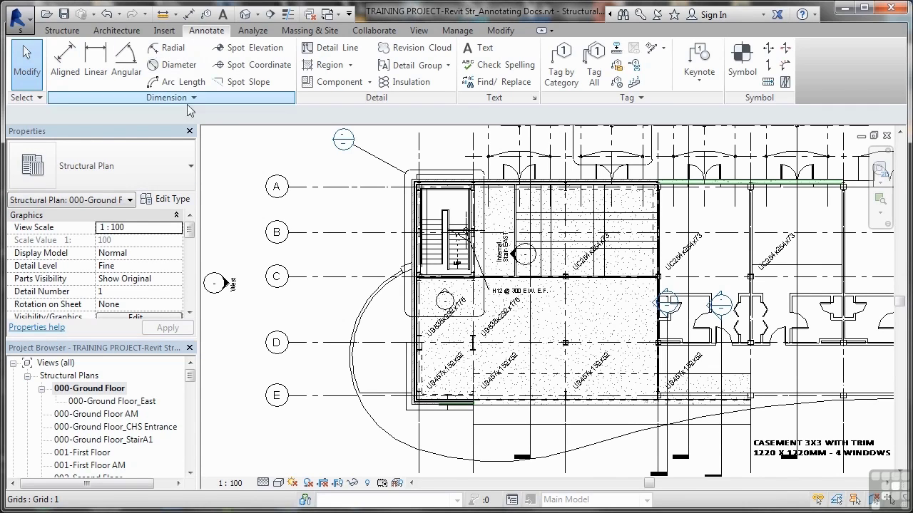
Step: Start an aligned dimension using the Arrow Filled - 2.5mm Arial style
{"action": "left_click", "coordinate": [66, 73]}
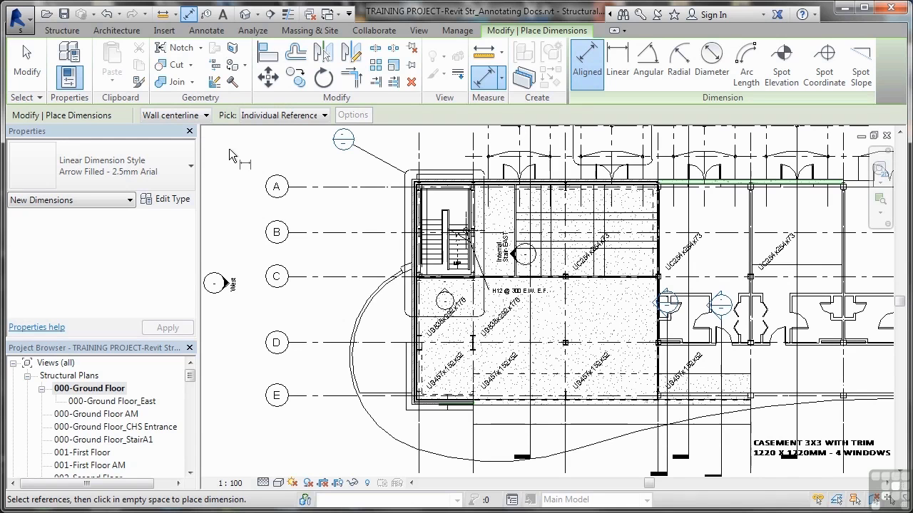
{"action": "left_click", "coordinate": [194, 167]}
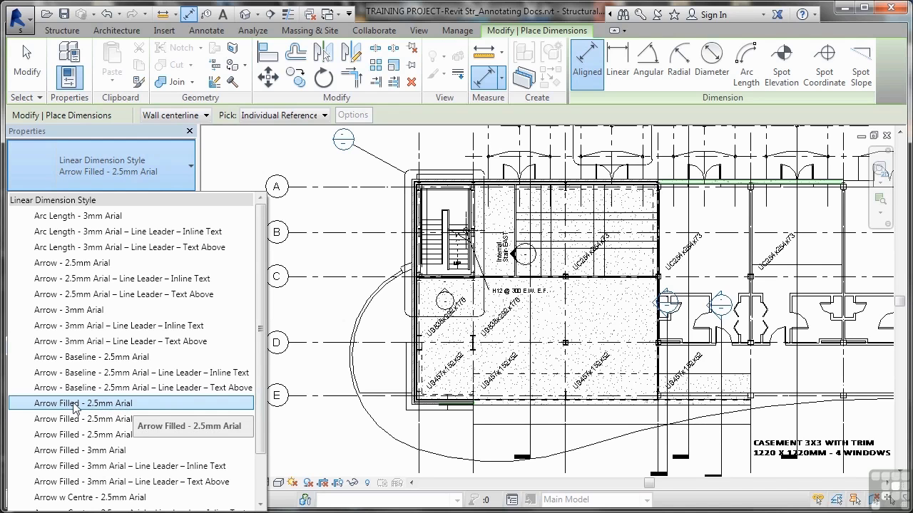
{"action": "left_click", "coordinate": [141, 404]}
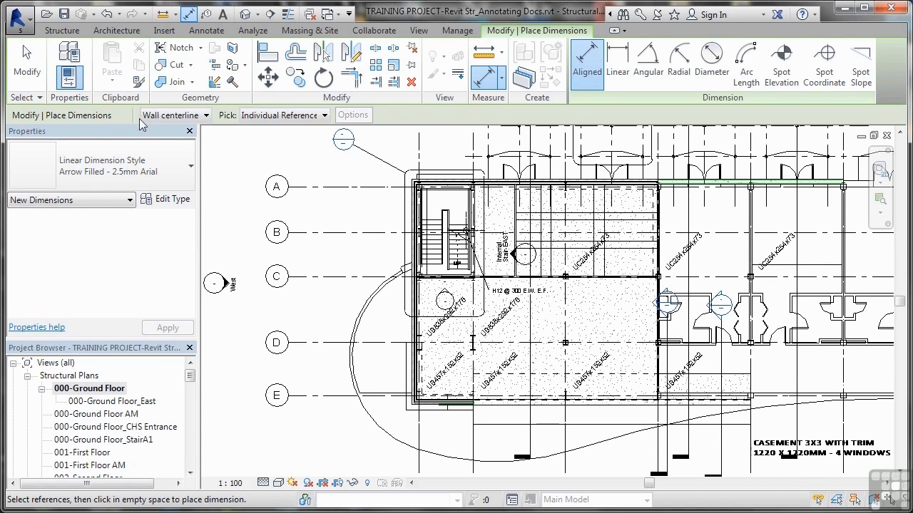
Step: Keep placement at Wall centerline and set Pick back to Individual References
{"action": "left_click", "coordinate": [205, 117]}
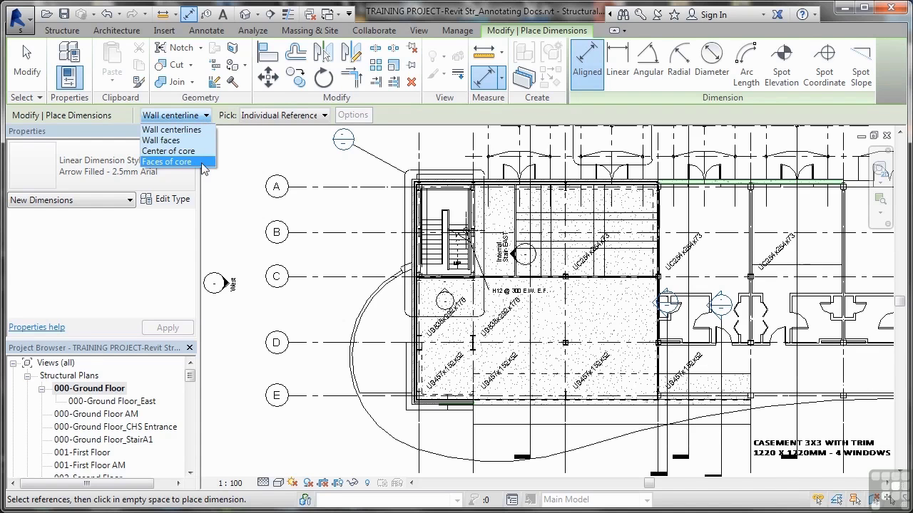
{"action": "left_click", "coordinate": [171, 129]}
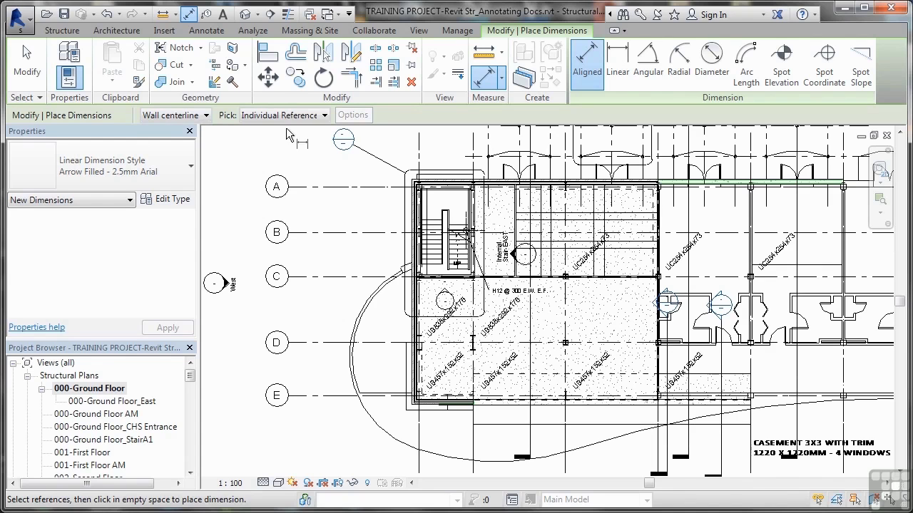
{"action": "left_click", "coordinate": [324, 115]}
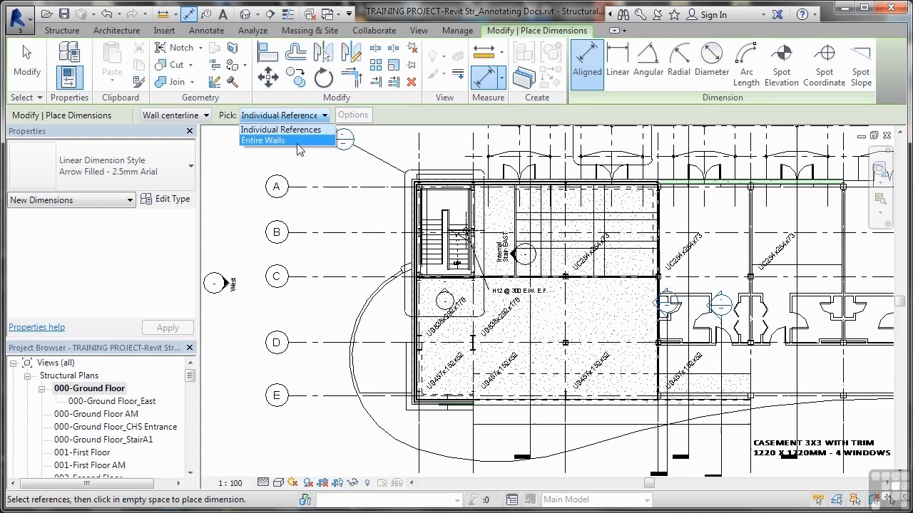
{"action": "left_click", "coordinate": [298, 142]}
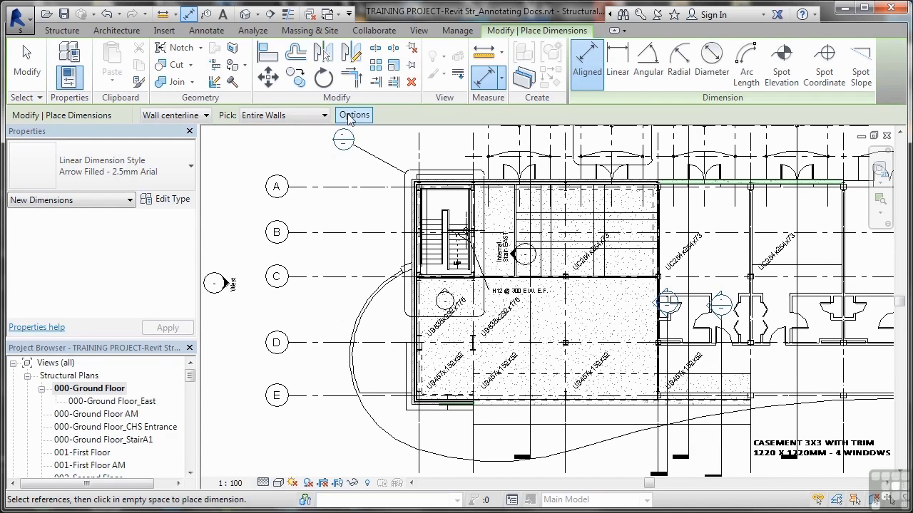
{"action": "left_click", "coordinate": [325, 115]}
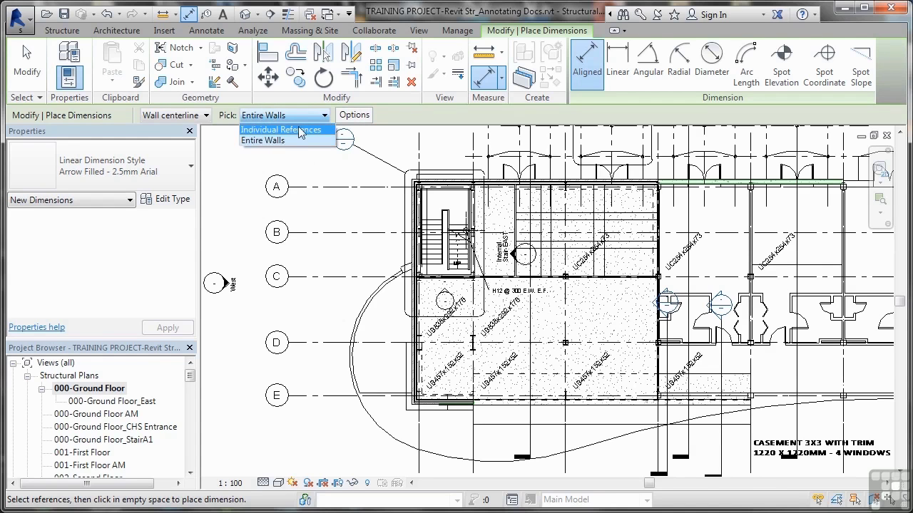
{"action": "left_click", "coordinate": [298, 135]}
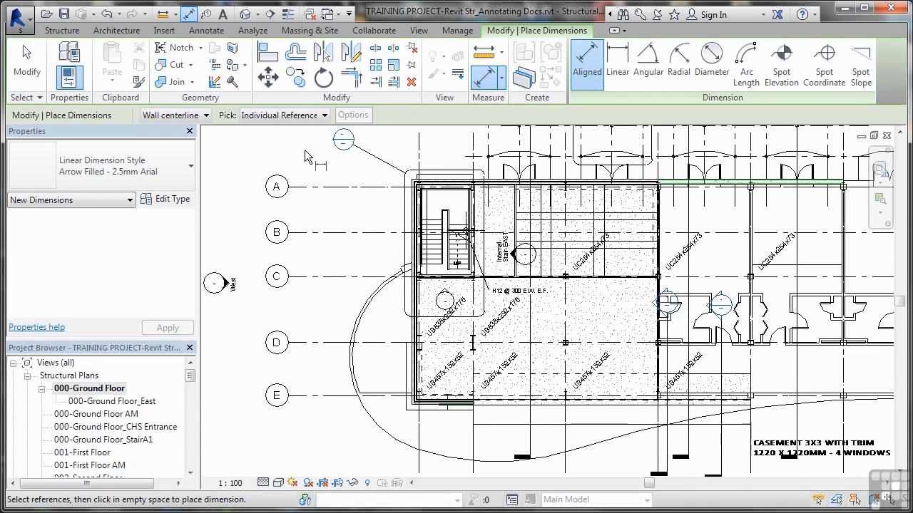
{"action": "left_click", "coordinate": [312, 186]}
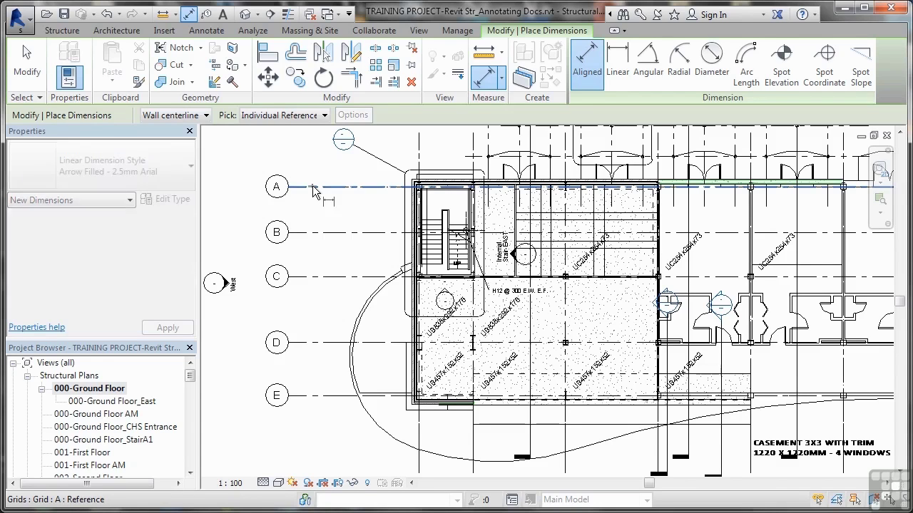
{"action": "left_click", "coordinate": [315, 231]}
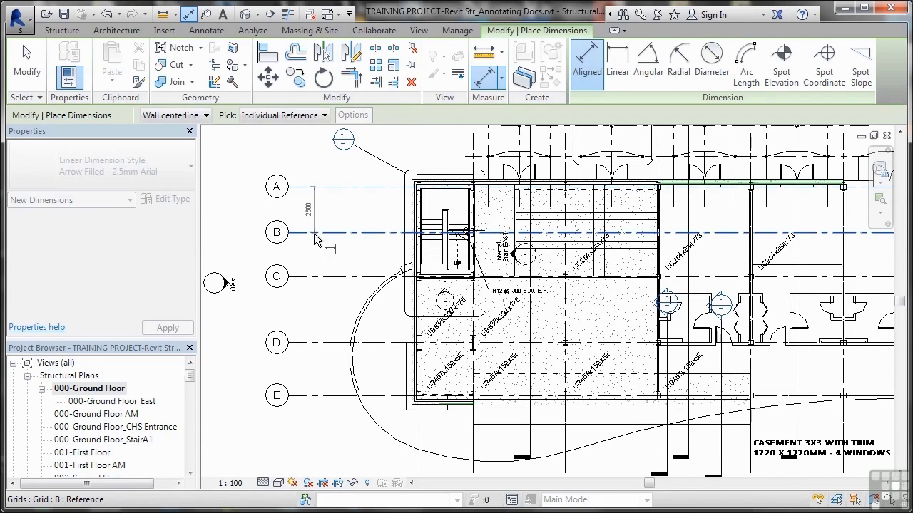
{"action": "left_click", "coordinate": [313, 276]}
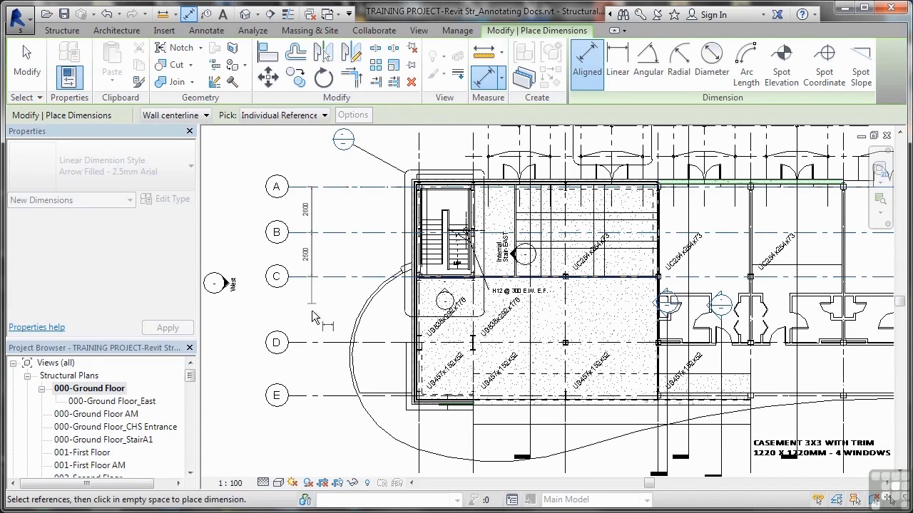
{"action": "left_click", "coordinate": [314, 352]}
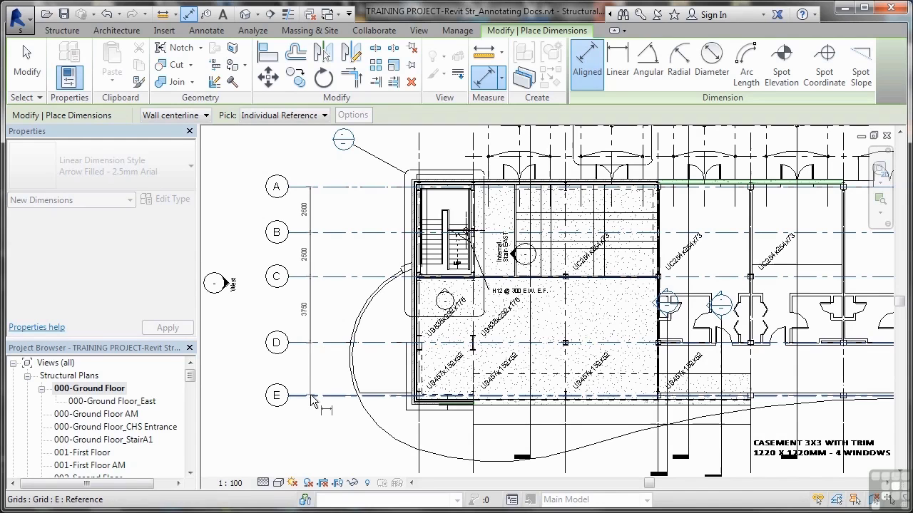
{"action": "left_click", "coordinate": [311, 396]}
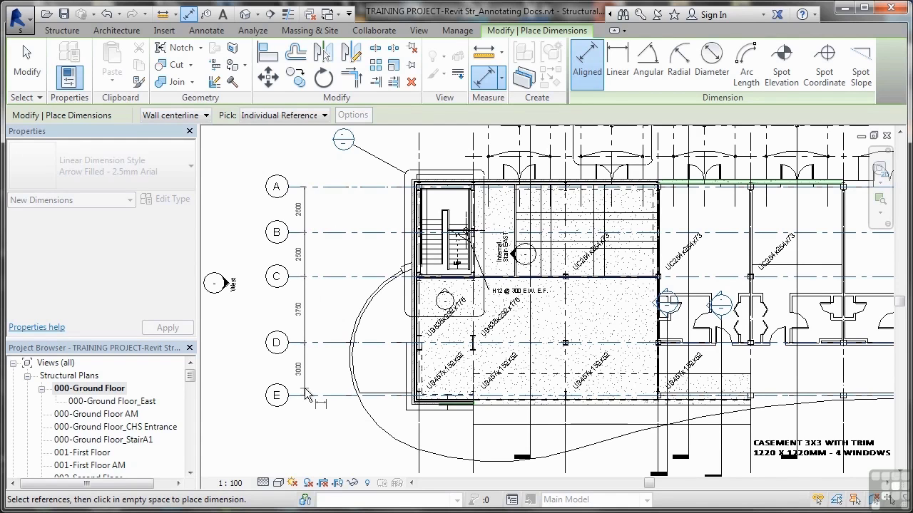
{"action": "left_click", "coordinate": [305, 388]}
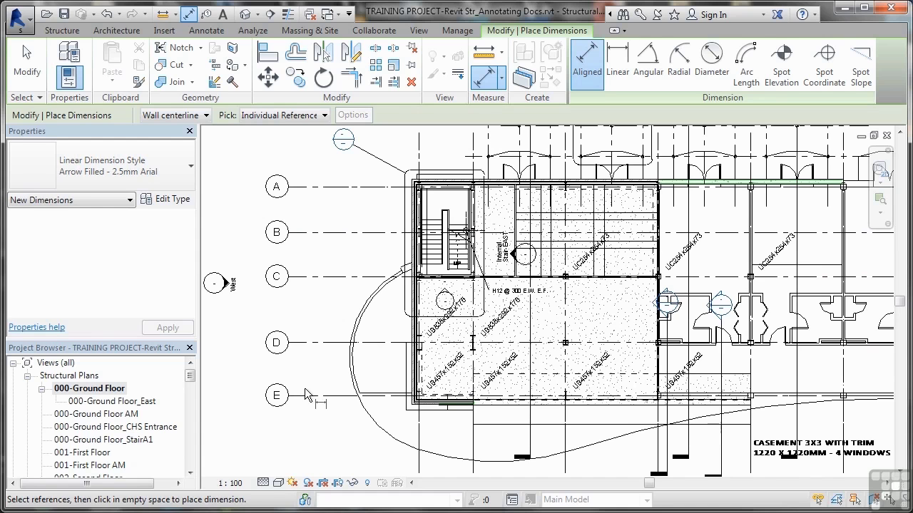
Step: Place one aligned dimension string through grids A, B, C, D and E, ending with 3750 and 3000
{"action": "left_click", "coordinate": [305, 187]}
{"action": "left_click", "coordinate": [305, 235]}
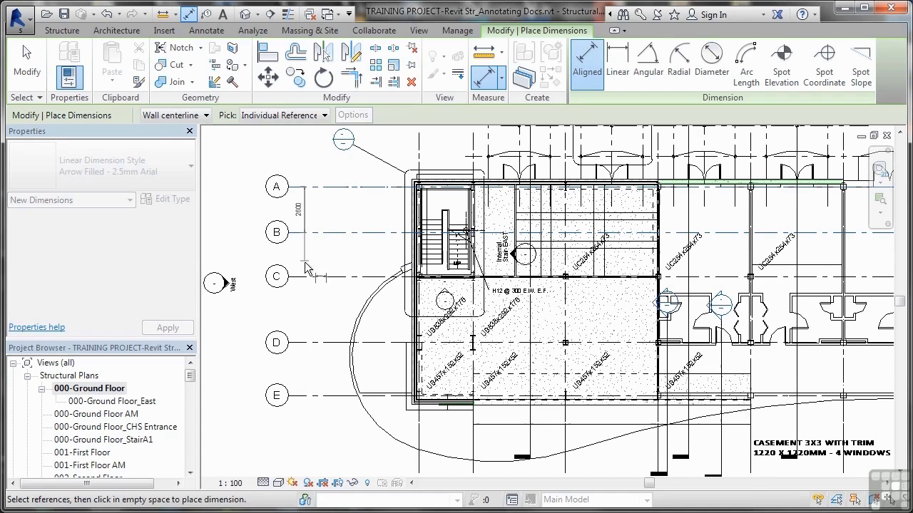
{"action": "left_click", "coordinate": [306, 278]}
{"action": "left_click", "coordinate": [306, 344]}
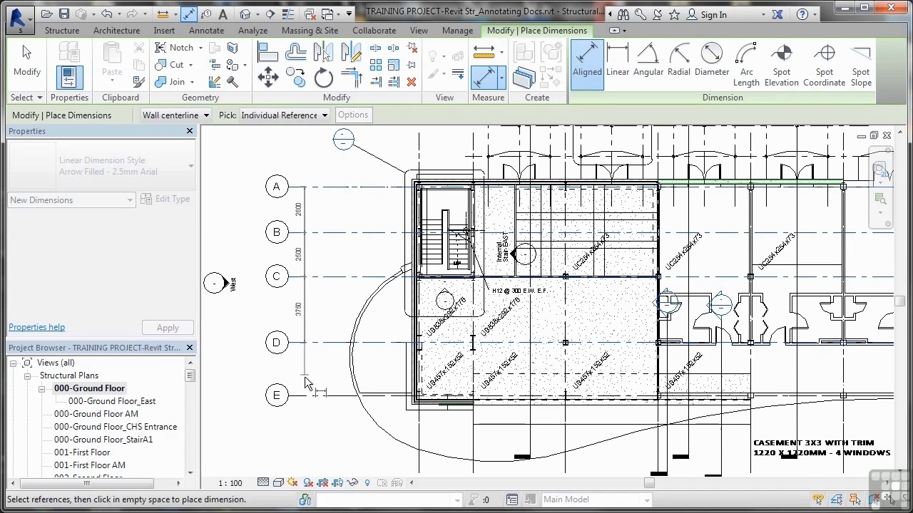
{"action": "left_click", "coordinate": [307, 396]}
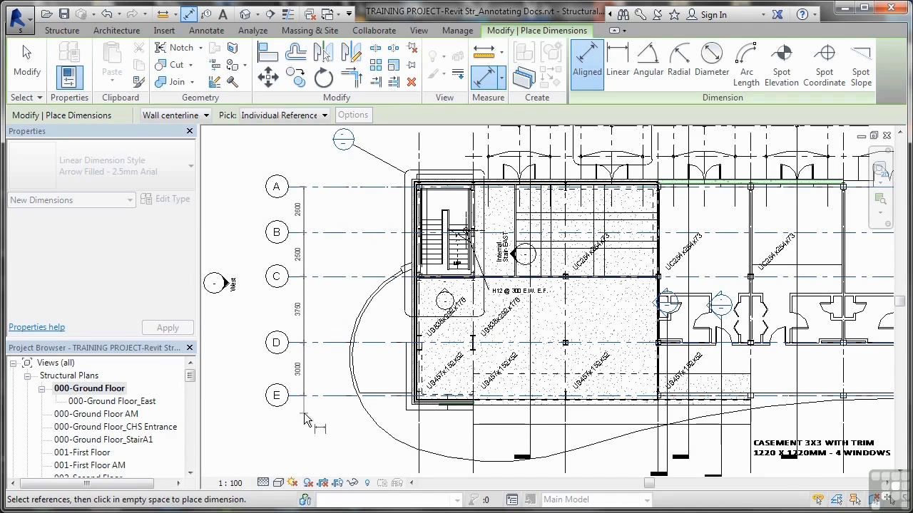
{"action": "left_click", "coordinate": [304, 412]}
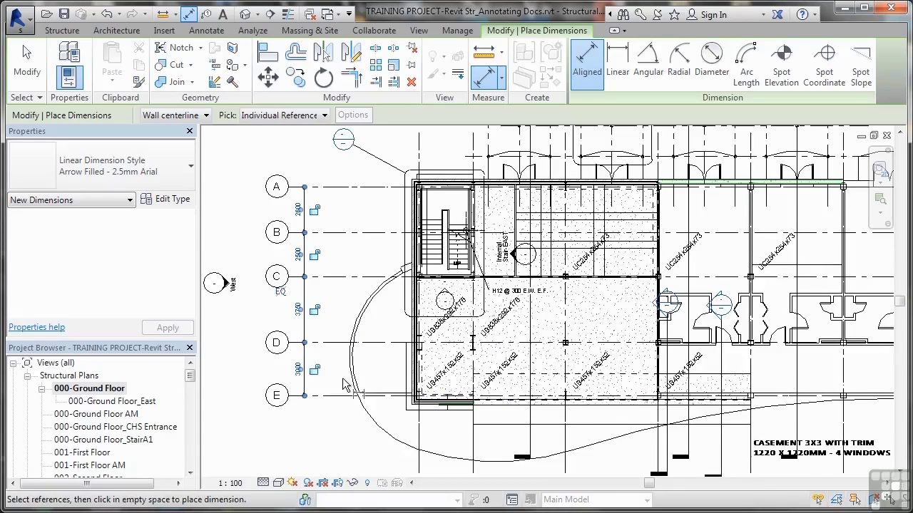
{"action": "left_click", "coordinate": [307, 409]}
Step: Zoom and pan the plan to show the north wall above the internal stair
{"action": "scroll", "coordinate": [286, 371], "scroll_direction": "up", "scroll_amount": 3}
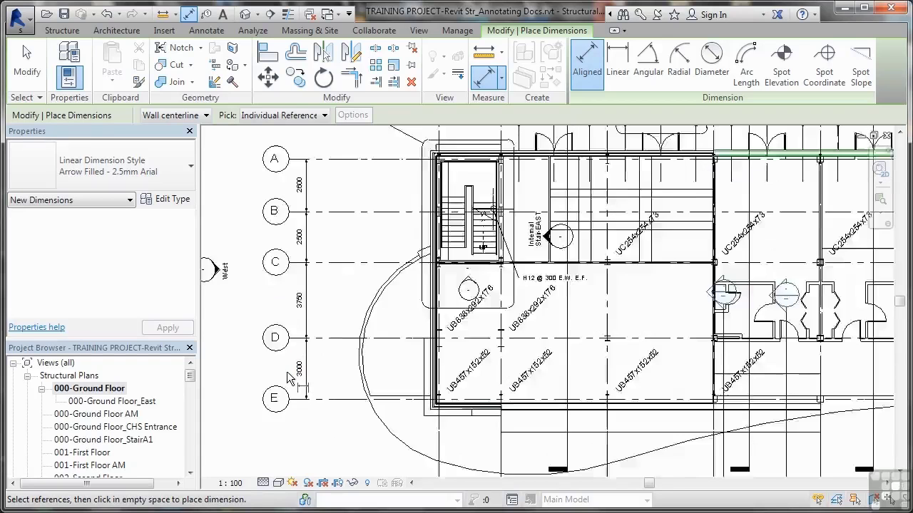
{"action": "scroll", "coordinate": [286, 371], "scroll_direction": "up", "scroll_amount": 3}
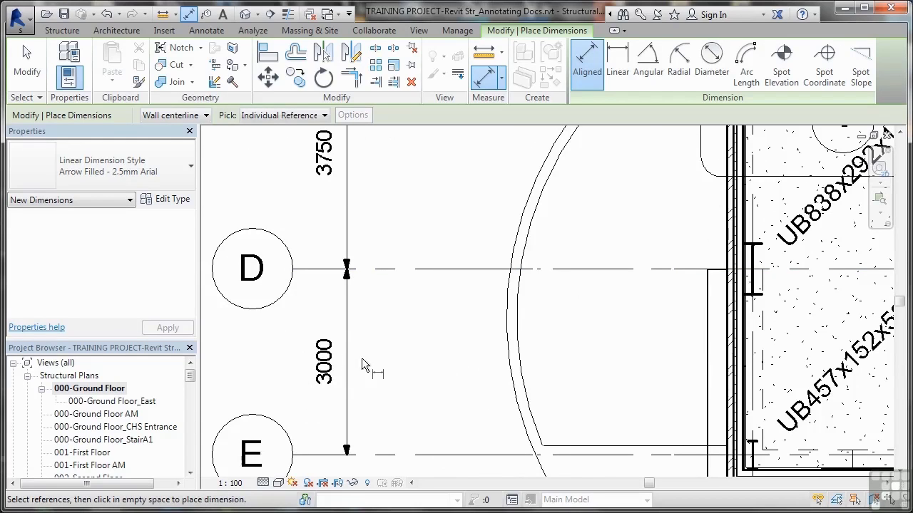
{"action": "scroll", "coordinate": [362, 358], "scroll_direction": "down", "scroll_amount": 5}
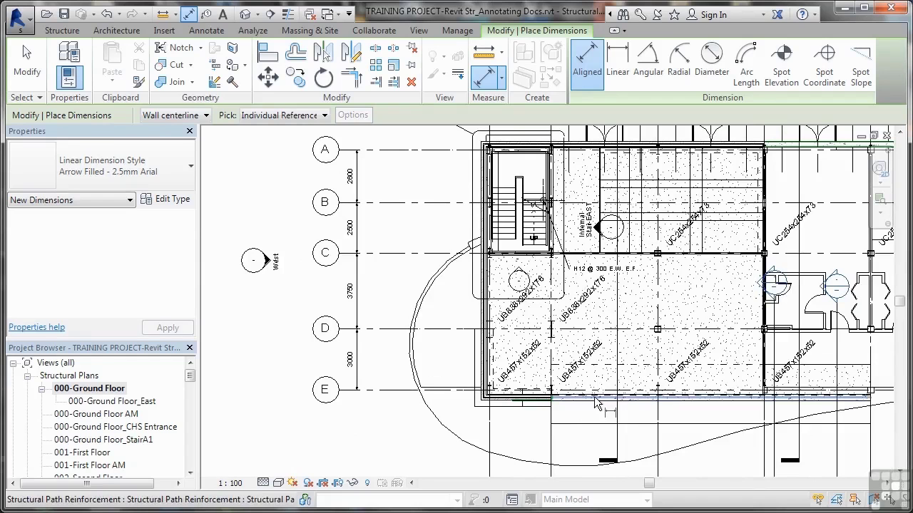
{"action": "scroll", "coordinate": [594, 396], "scroll_direction": "down", "scroll_amount": 3}
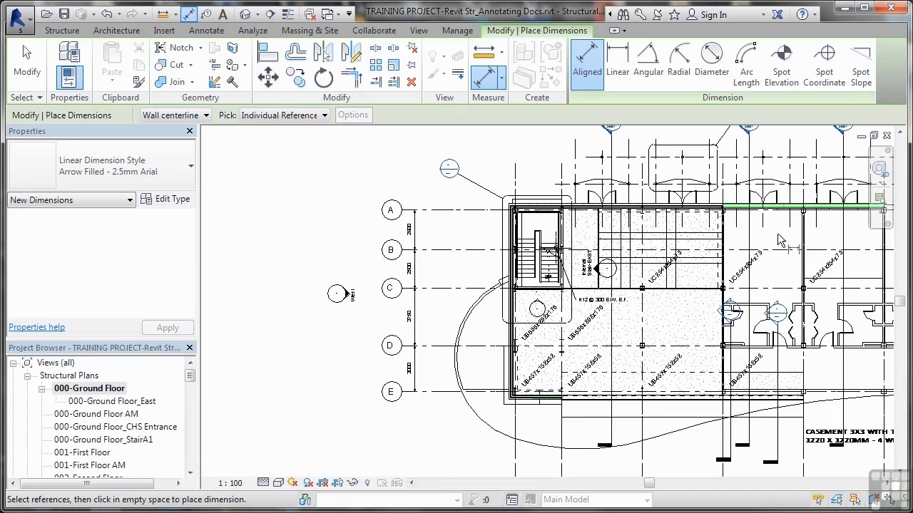
{"action": "middle_click_drag", "start_coordinate": [779, 241], "coordinate": [556, 248]}
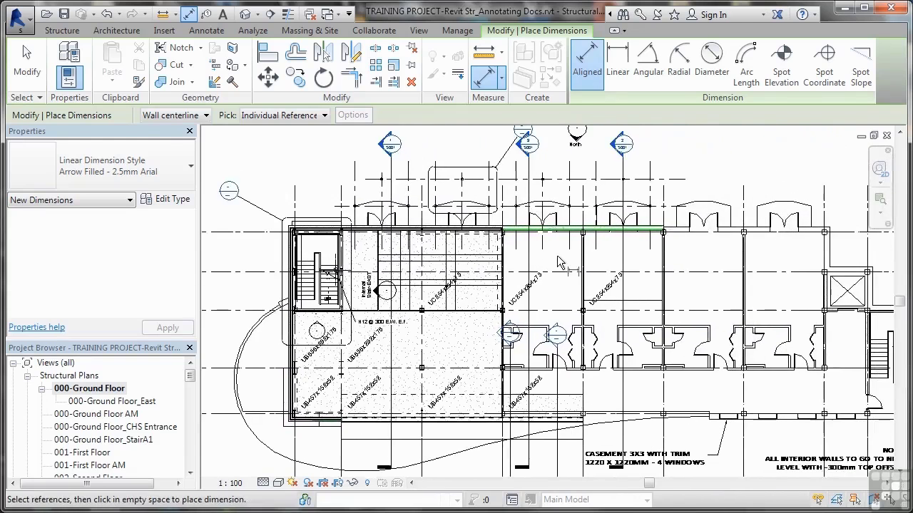
{"action": "scroll", "coordinate": [556, 242], "scroll_direction": "up", "scroll_amount": 4}
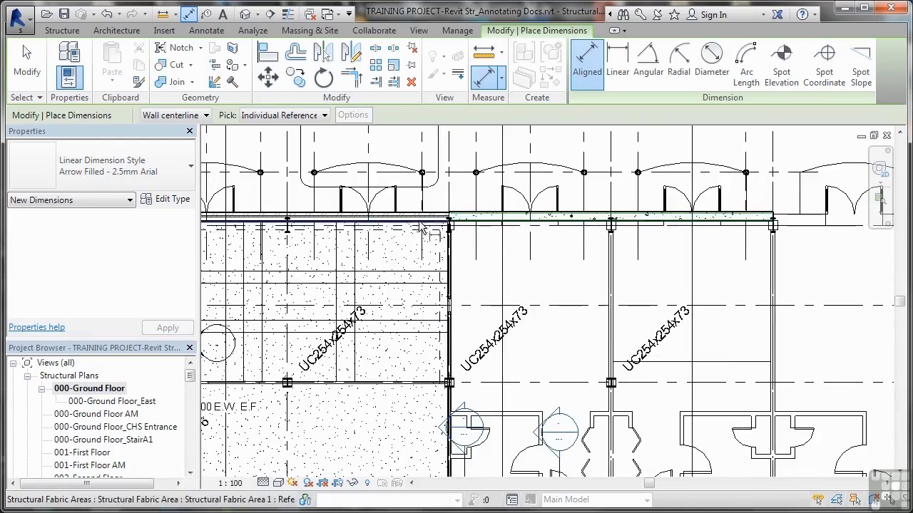
{"action": "scroll", "coordinate": [378, 262], "scroll_direction": "down", "scroll_amount": 2}
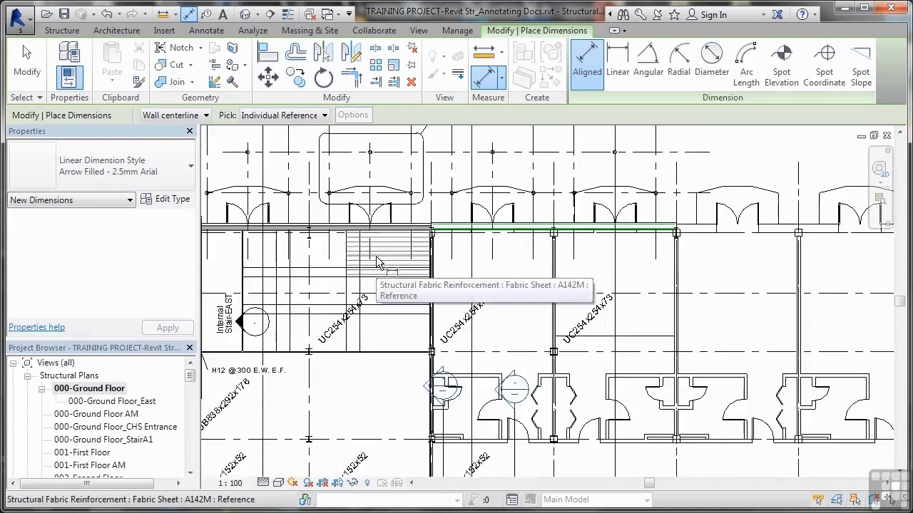
{"action": "middle_click_drag", "start_coordinate": [377, 269], "coordinate": [546, 305]}
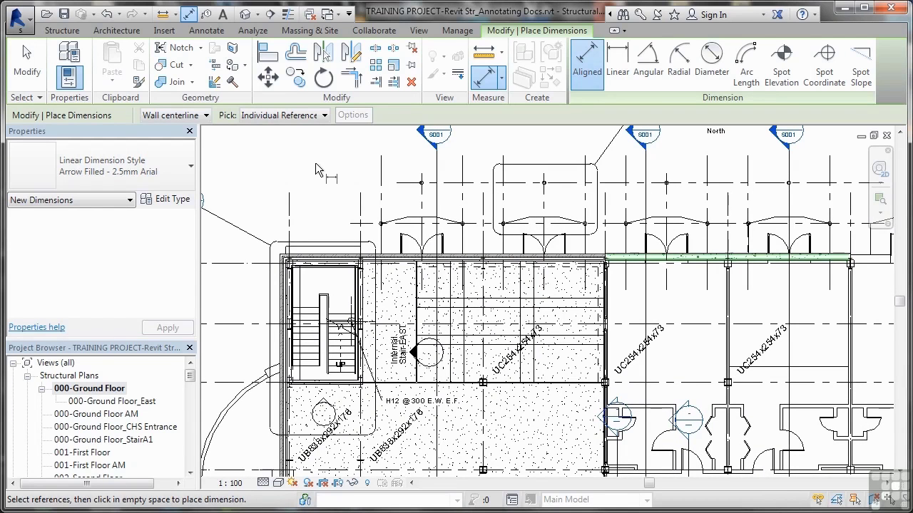
Step: Restart Aligned picking Entire Walls, with openings included and measured by widths
{"action": "left_click", "coordinate": [587, 75]}
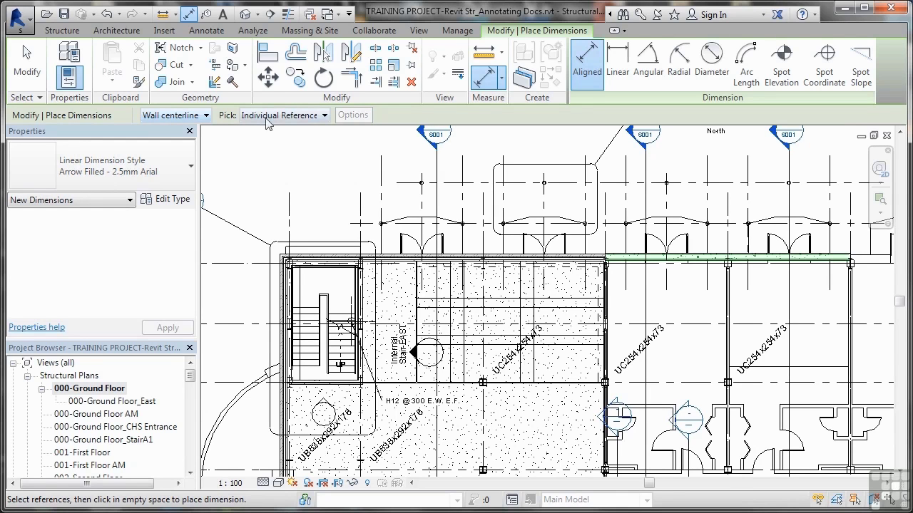
{"action": "left_click", "coordinate": [324, 116]}
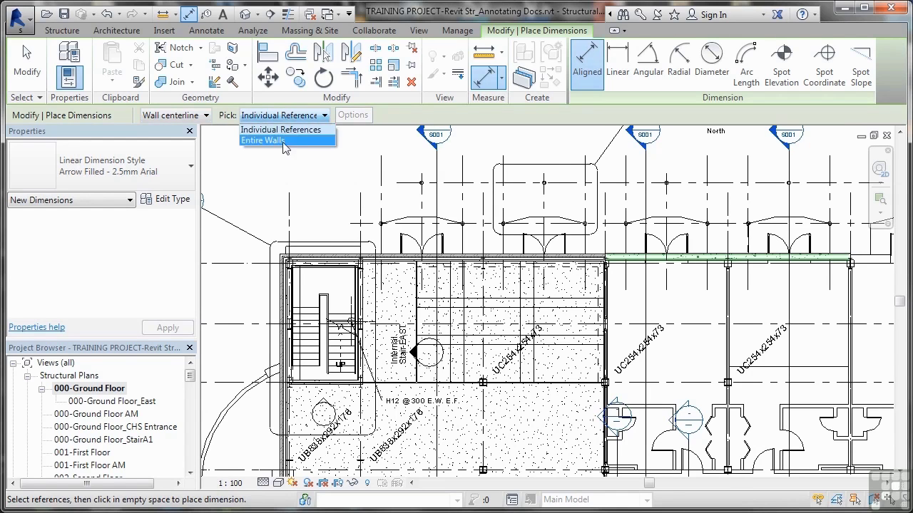
{"action": "left_click", "coordinate": [303, 140]}
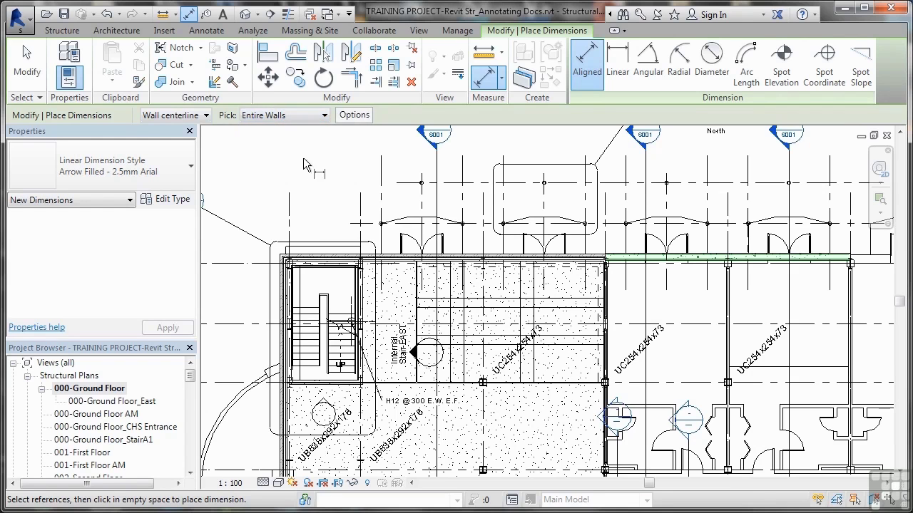
{"action": "left_click", "coordinate": [352, 116]}
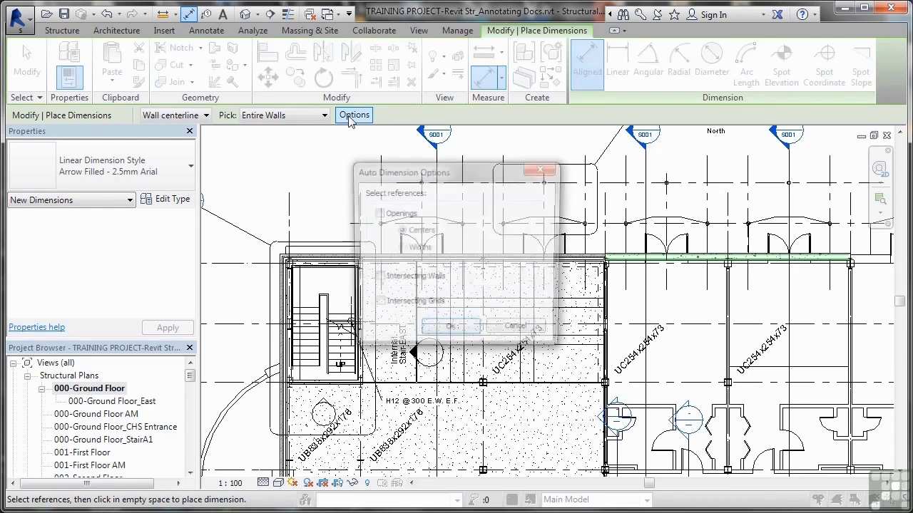
{"action": "left_click", "coordinate": [378, 214]}
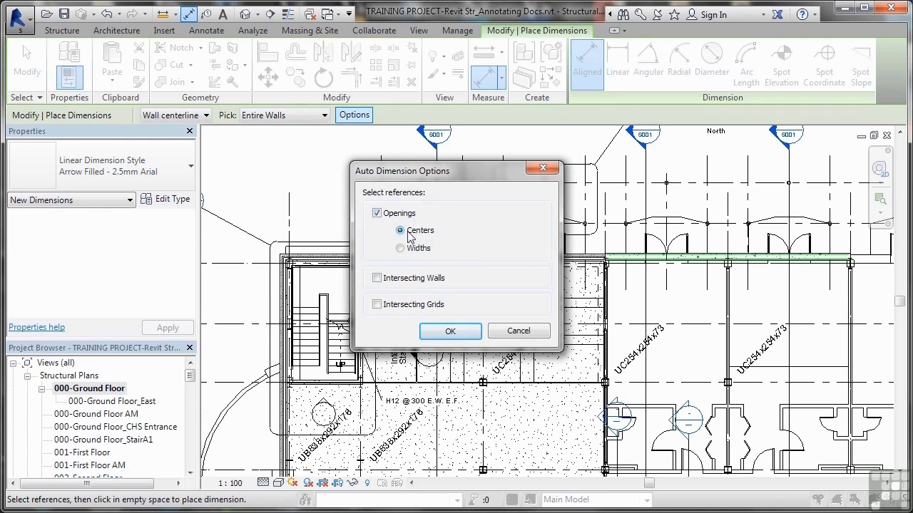
{"action": "left_click", "coordinate": [402, 249]}
{"action": "left_click", "coordinate": [421, 330]}
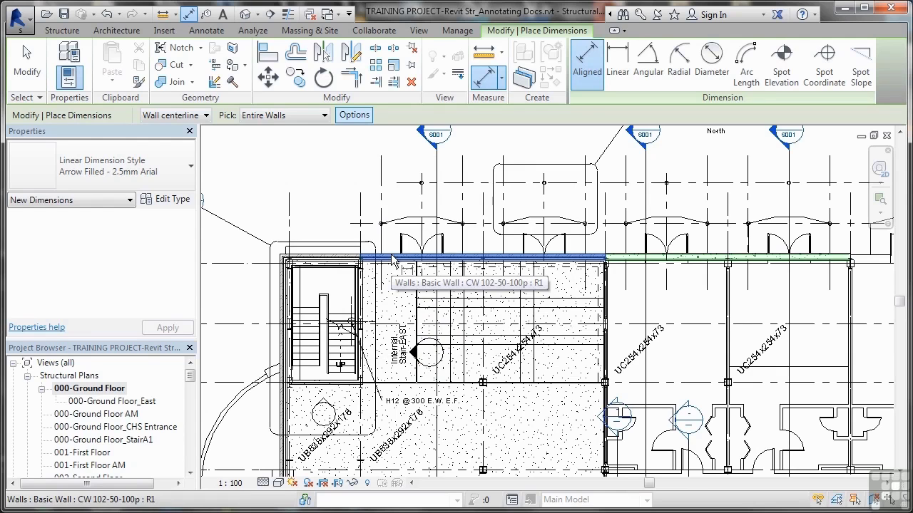
Step: Dimension the full 10500 length of the north wall, placed above the plan
{"action": "left_click", "coordinate": [393, 261]}
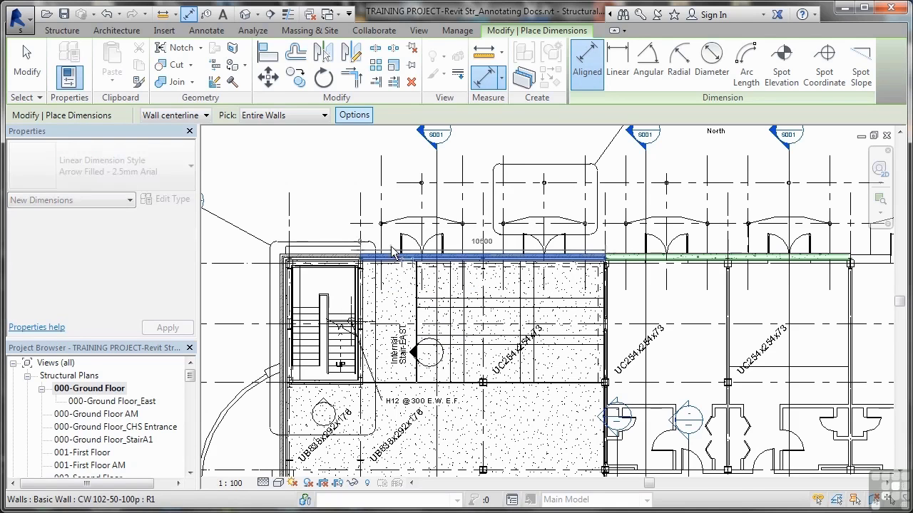
{"action": "left_click", "coordinate": [400, 157]}
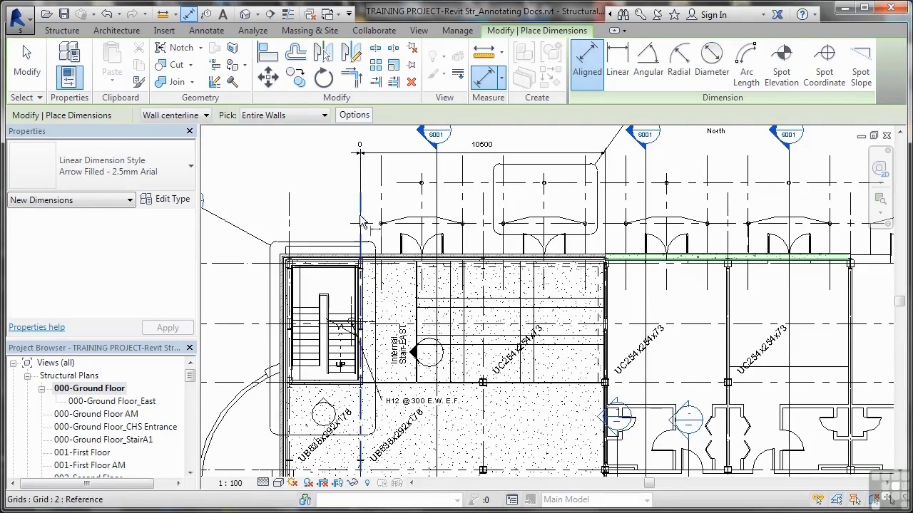
{"action": "scroll", "coordinate": [361, 269], "scroll_direction": "up", "scroll_amount": 2}
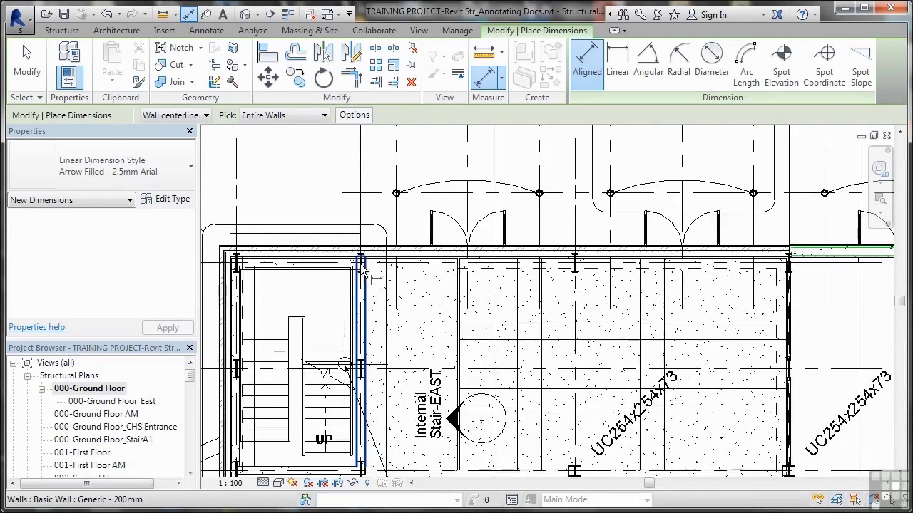
{"action": "scroll", "coordinate": [362, 269], "scroll_direction": "up", "scroll_amount": 1}
{"action": "scroll", "coordinate": [362, 269], "scroll_direction": "down", "scroll_amount": 2}
{"action": "scroll", "coordinate": [362, 269], "scroll_direction": "down", "scroll_amount": 2}
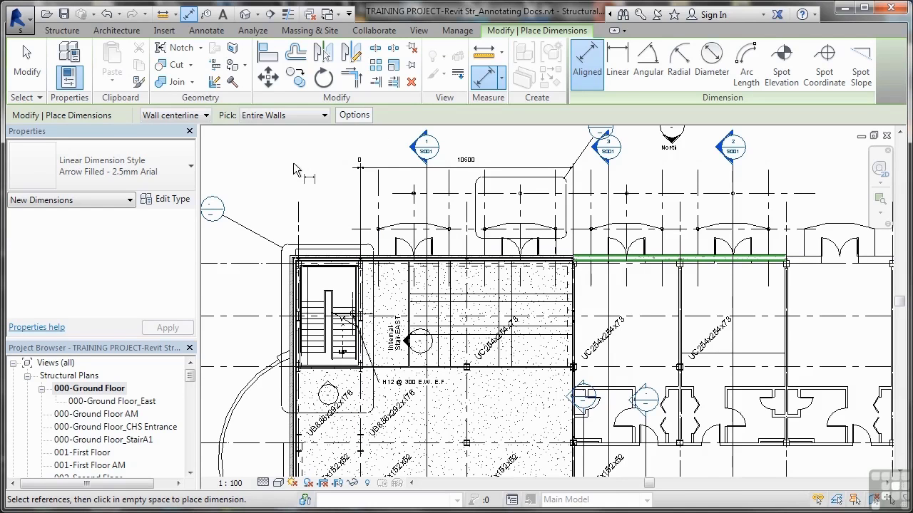
Step: Toggle Pick to Individual References and back to Entire Walls
{"action": "left_click", "coordinate": [321, 116]}
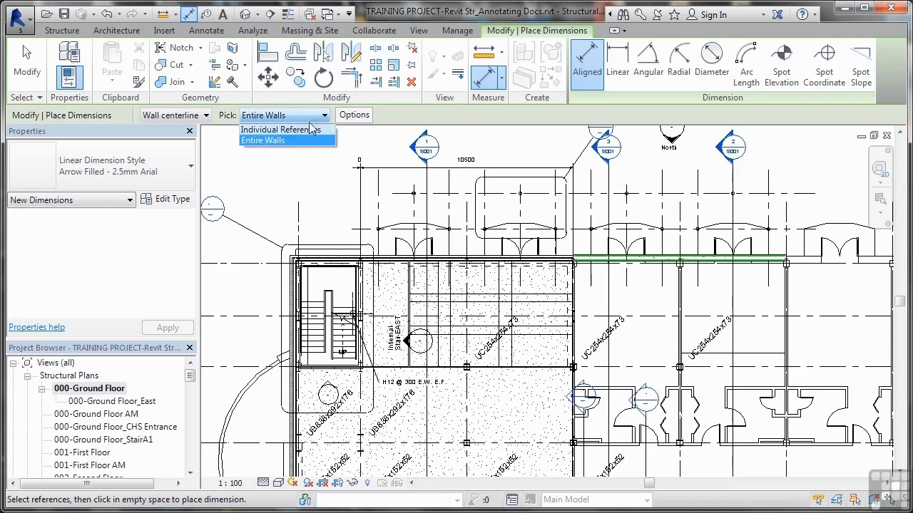
{"action": "left_click", "coordinate": [318, 121]}
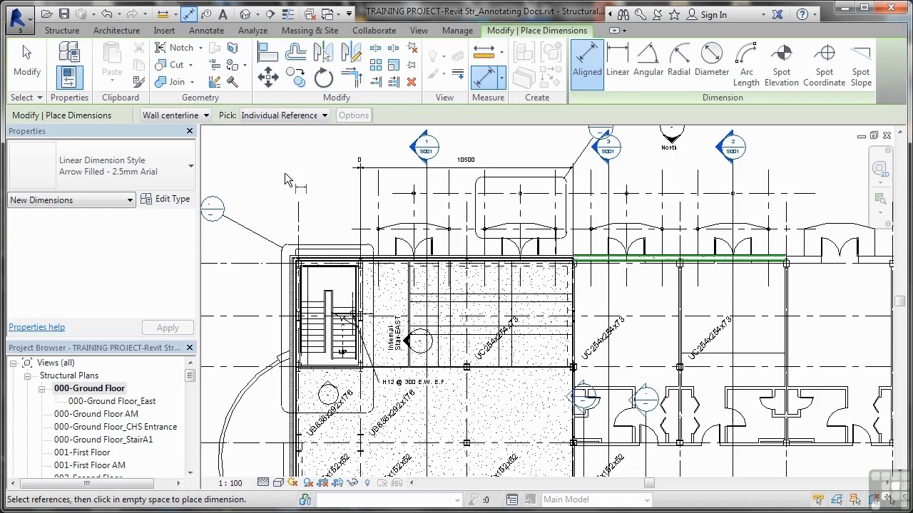
{"action": "left_click", "coordinate": [324, 116]}
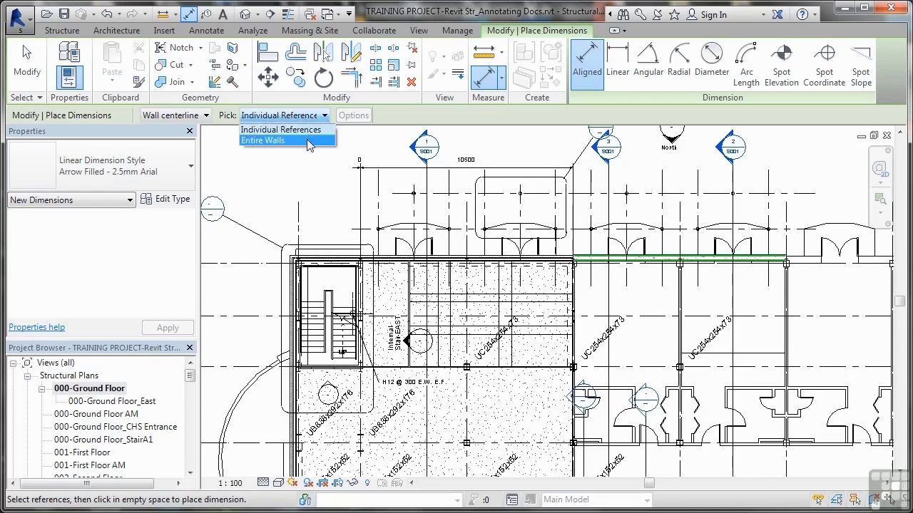
{"action": "left_click", "coordinate": [307, 136]}
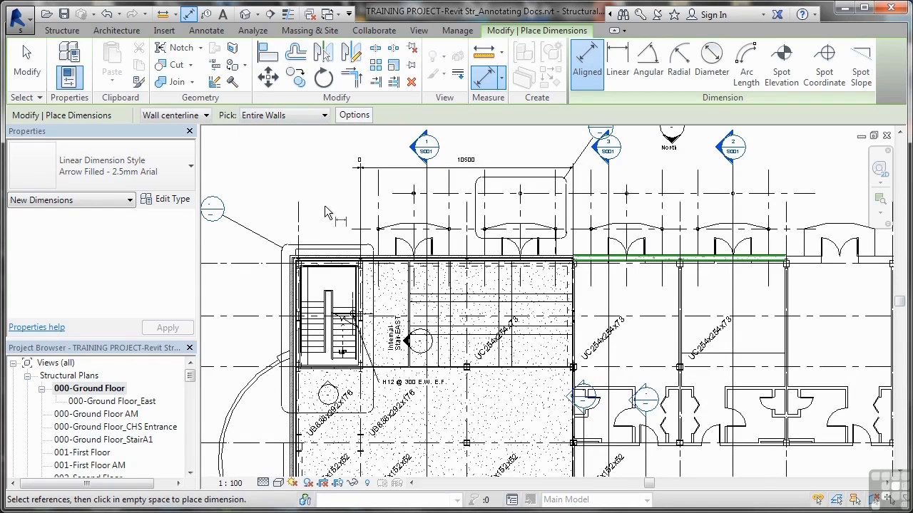